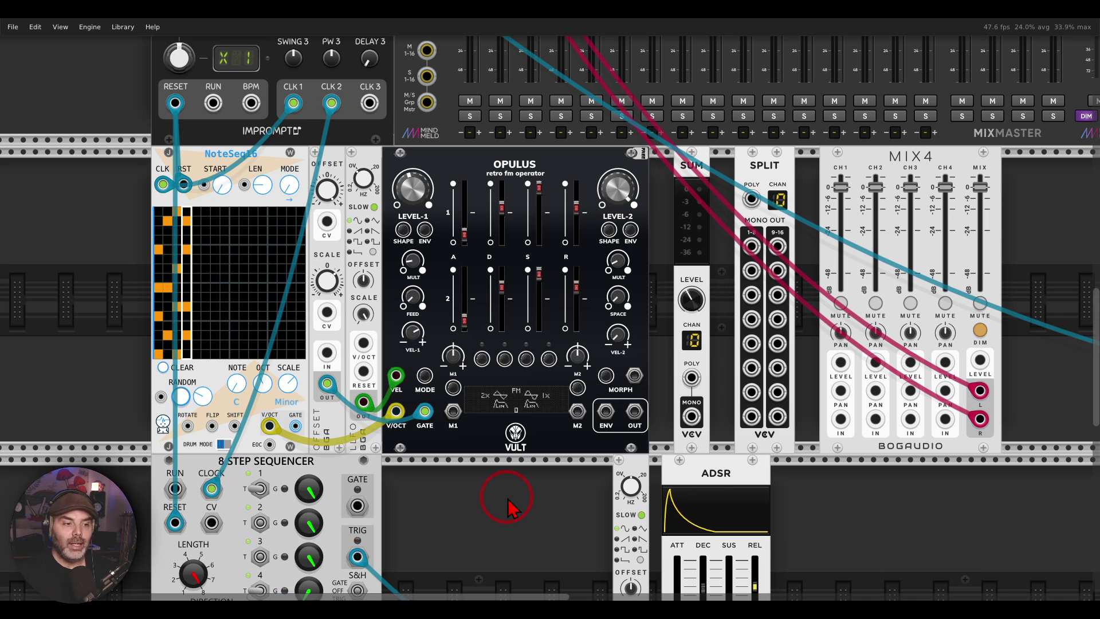
Patch the OPULUS main output into SUM's poly input and SUM's mono output into the MixMaster
mouse_move(255, 136)
mouse_down()
mouse_move(218, 132)
mouse_move(187, 157)
mouse_move(216, 186)
mouse_move(281, 172)
mouse_move(278, 142)
mouse_move(258, 131)
mouse_move(281, 149)
mouse_move(409, 182)
mouse_move(406, 167)
mouse_move(437, 198)
mouse_up()
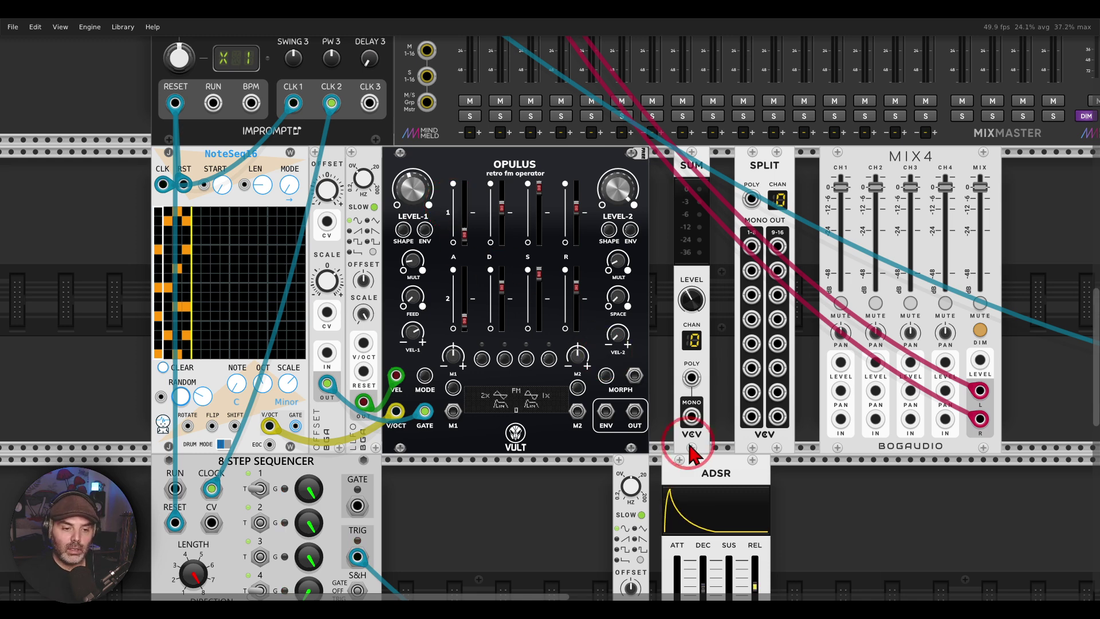
drag(634, 412, 502, 128)
scroll(561, 229, down, 5)
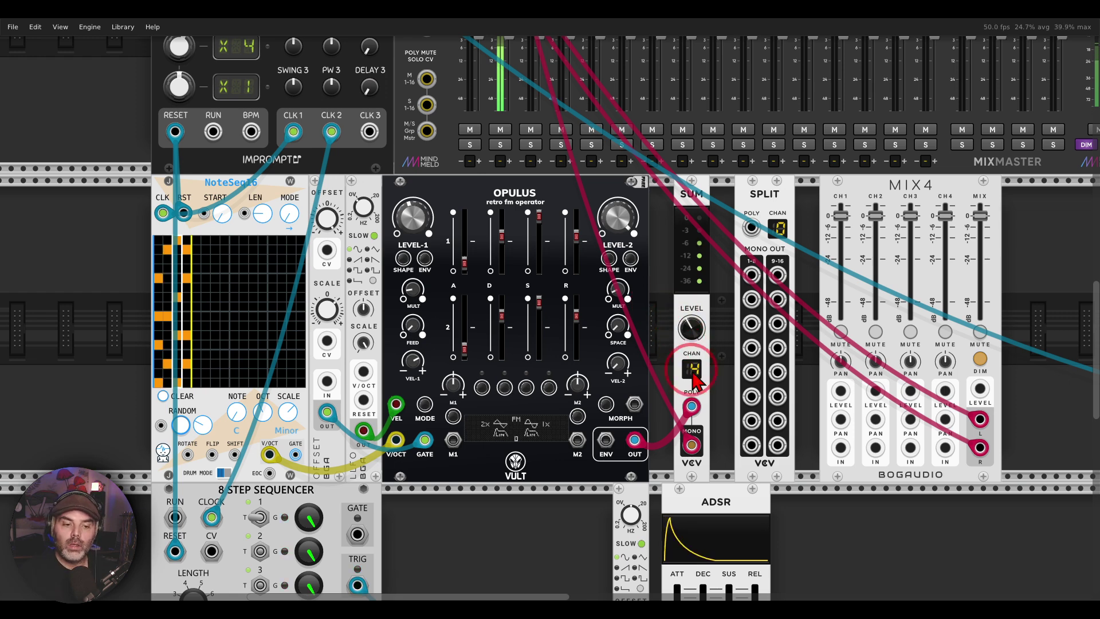
Replace the SUM routing by feeding OPULUS into SPLIT's poly input, with SPLIT outputs 1–4 going to MIX4 channel inputs 1–4
drag(692, 404, 752, 228)
drag(692, 444, 726, 425)
scroll(739, 339, right, 3)
drag(664, 266, 751, 438)
drag(664, 290, 857, 438)
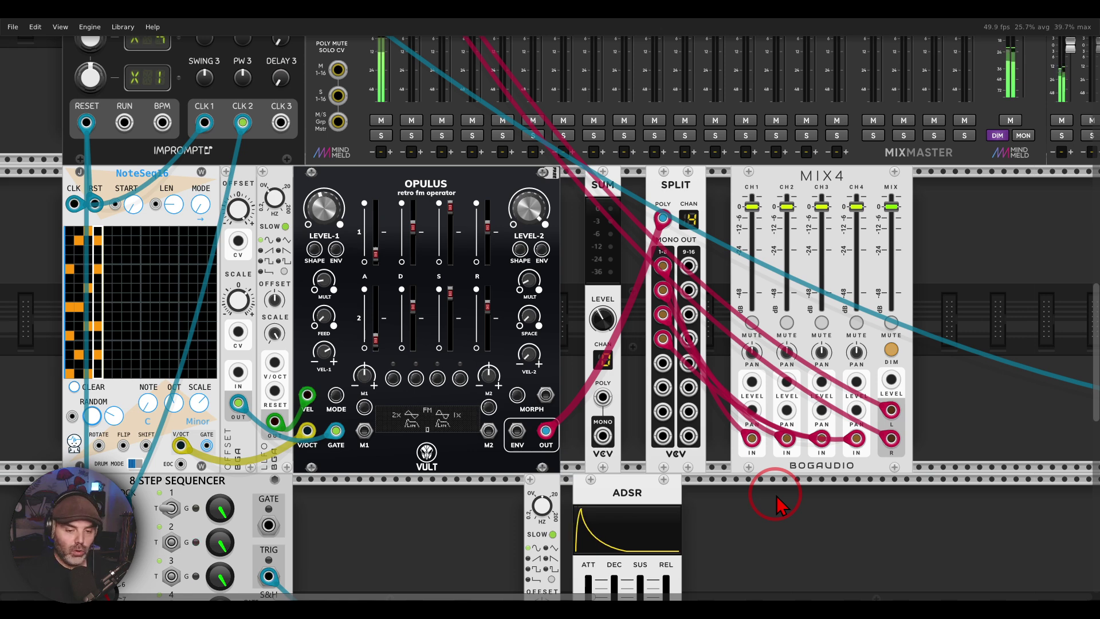
Remove the four SPLIT-to-MIX4 cables and move the OPULUS output cable from SPLIT to MIX4's channel 1 input
drag(857, 439, 757, 493)
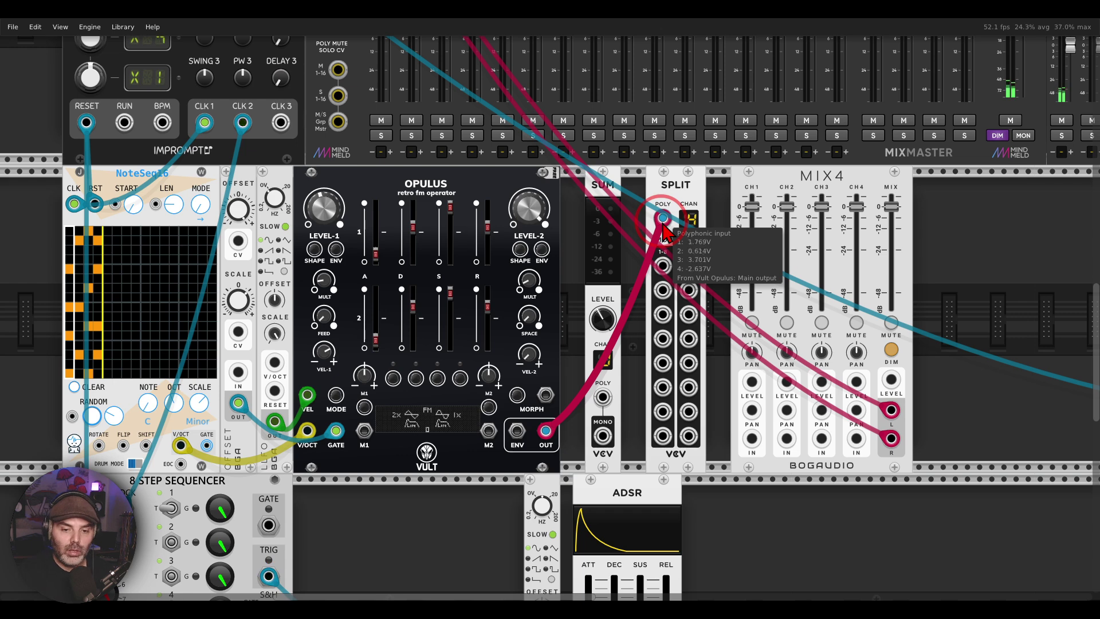
drag(665, 229, 748, 436)
Set MIX4's input 1 poly spread to Channels 1-4
drag(790, 471, 676, 462)
scroll(751, 359, up, 3)
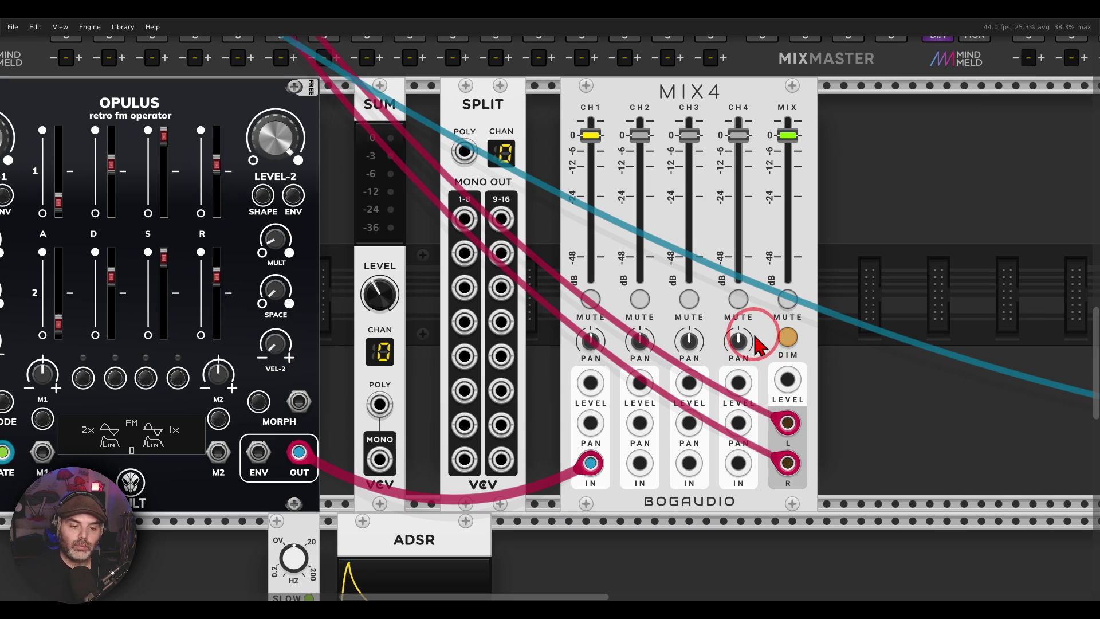
right_click(644, 105)
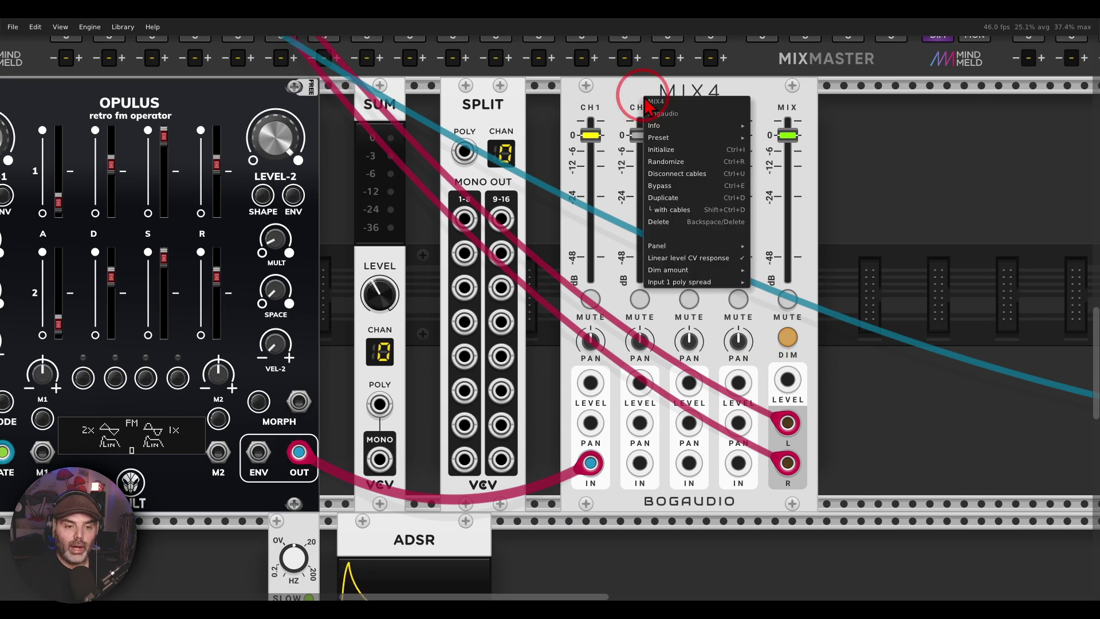
mouse_move(659, 284)
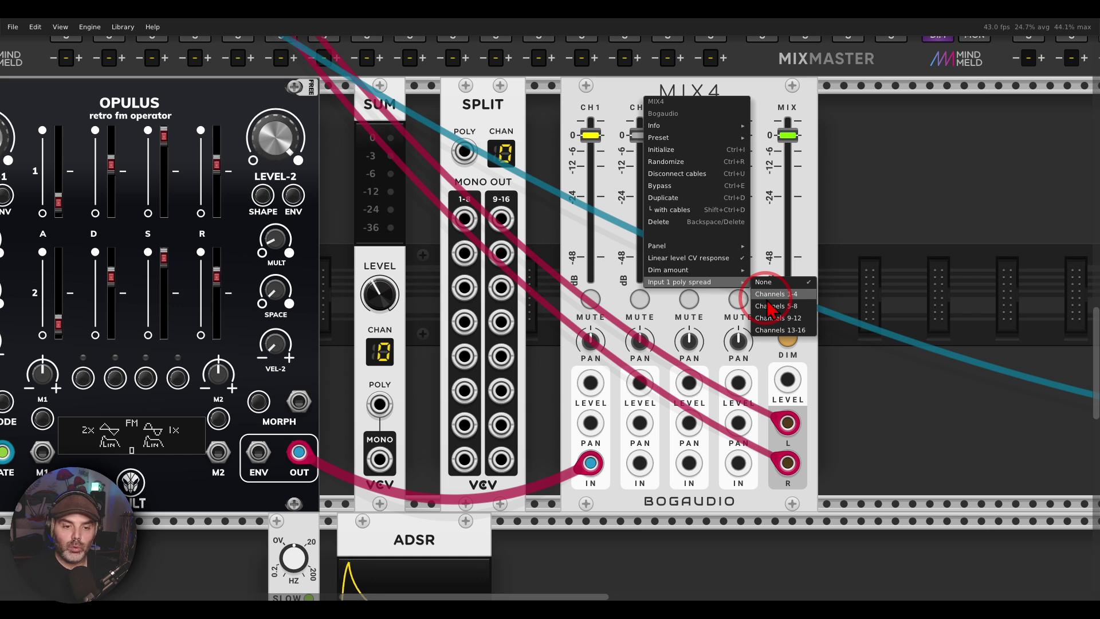
click(773, 297)
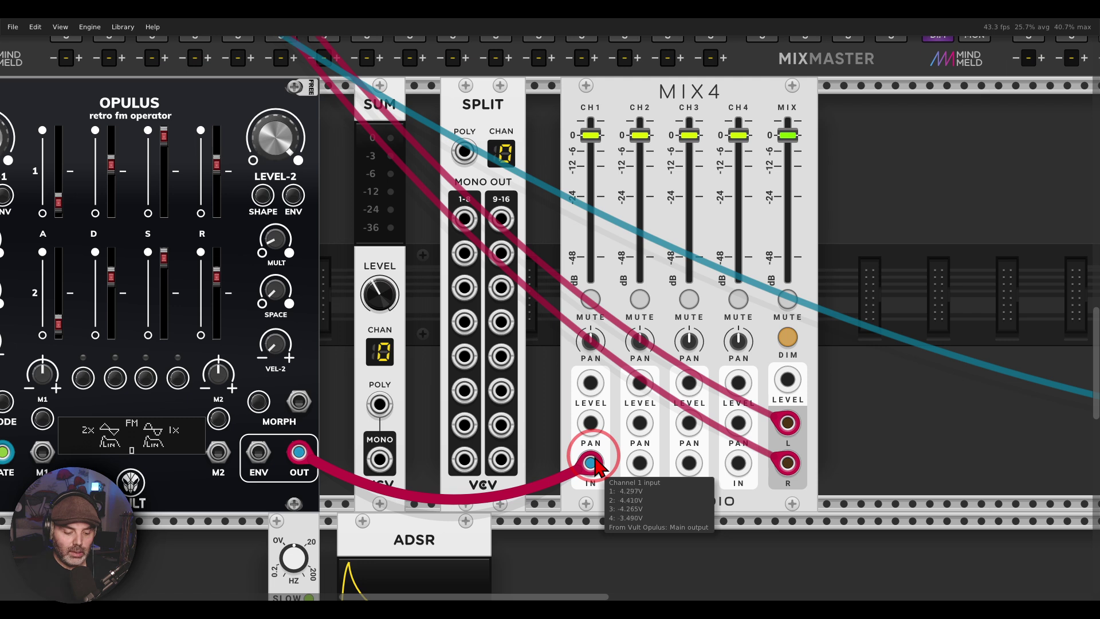
Audition MIX4's channels 1 to 4 in different combinations by muting them, and finish with all four unmuted
mouse_move(590, 136)
mouse_down()
mouse_move(599, 113)
mouse_move(573, 144)
mouse_move(620, 116)
mouse_move(688, 151)
mouse_move(687, 112)
mouse_move(751, 126)
mouse_up()
key(super+shift+F11)
click(640, 298)
click(689, 299)
click(739, 299)
click(591, 298)
click(640, 298)
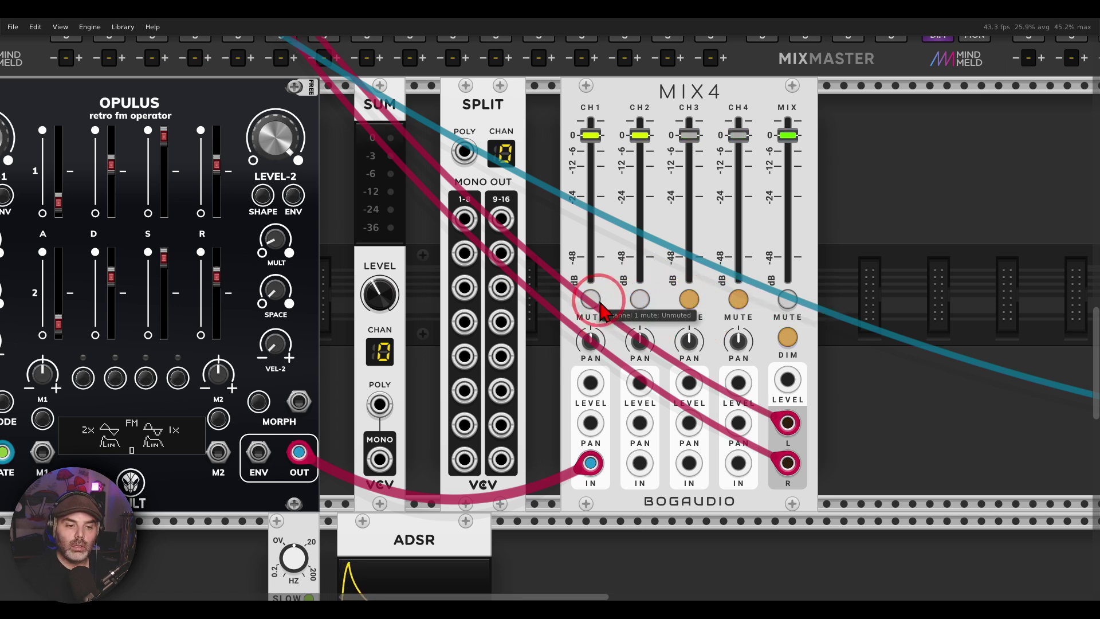
click(591, 299)
click(686, 300)
click(641, 300)
click(591, 299)
click(738, 299)
click(689, 298)
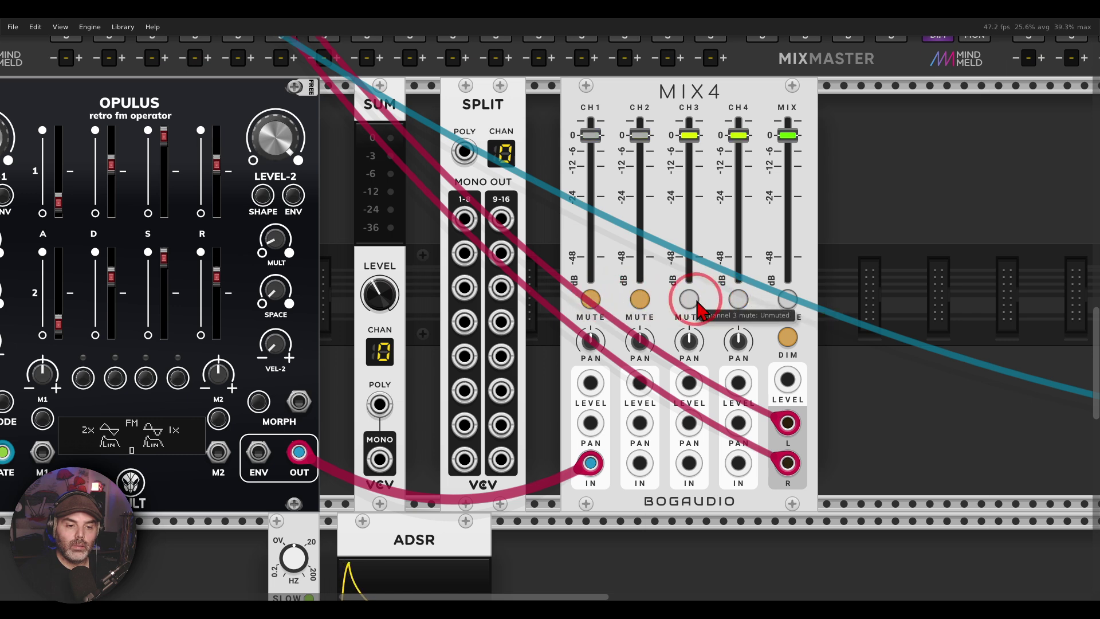
click(640, 299)
click(689, 299)
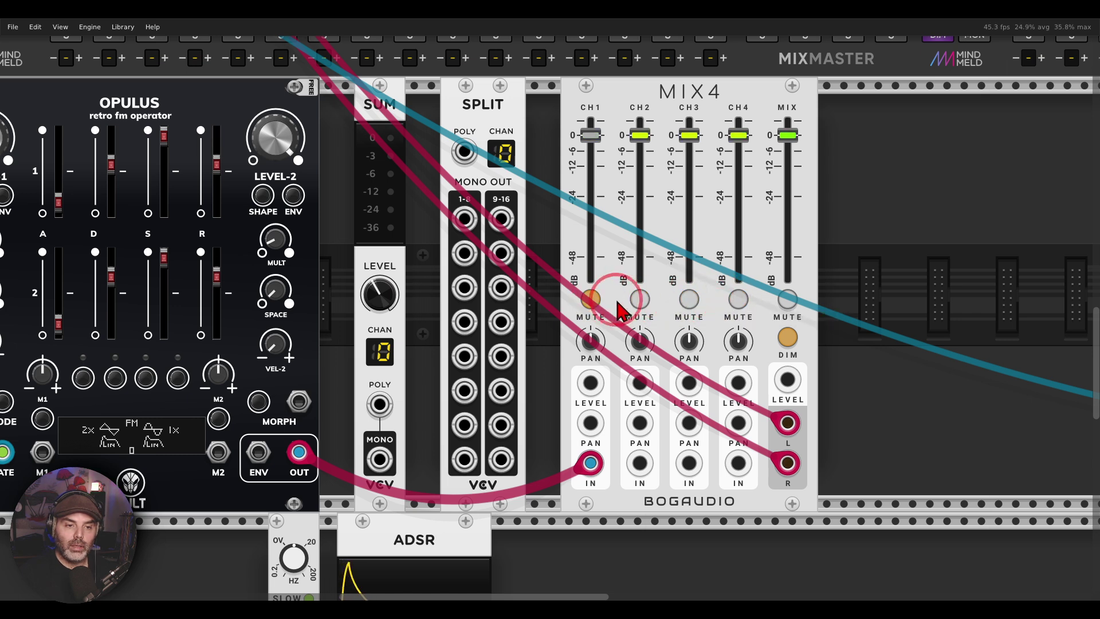
click(591, 298)
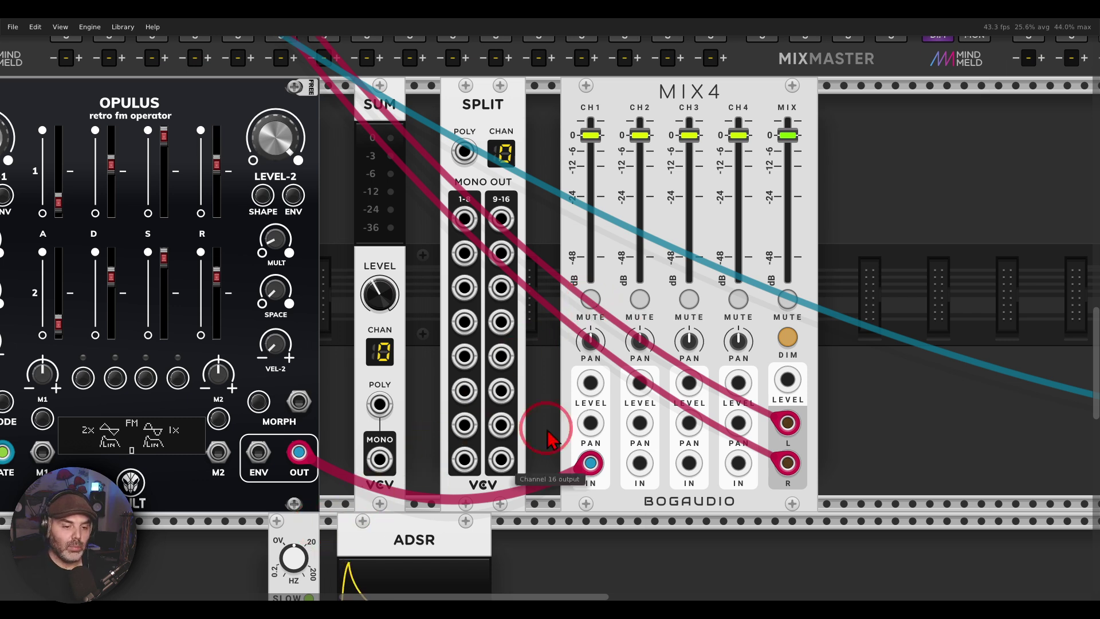
Pan MIX4's channel 2 toward the left and channel 3 toward the right
drag(648, 354, 659, 493)
drag(691, 343, 659, 198)
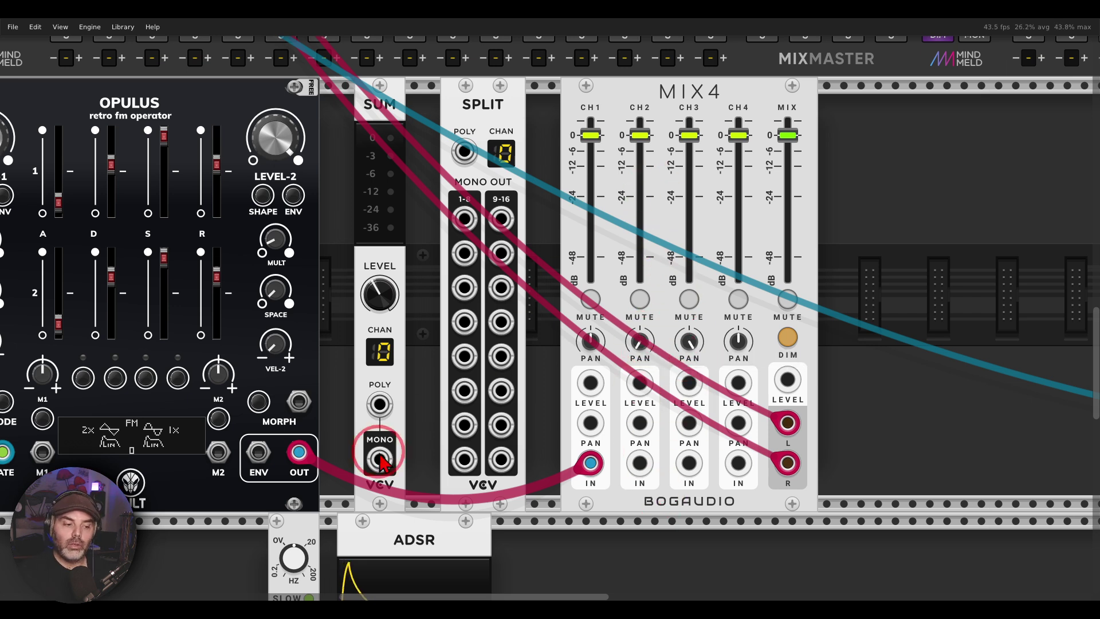
Place the spare LLFO module beside MIX4 and patch its output into the channel 4 pan CV input
drag(305, 525, 872, 335)
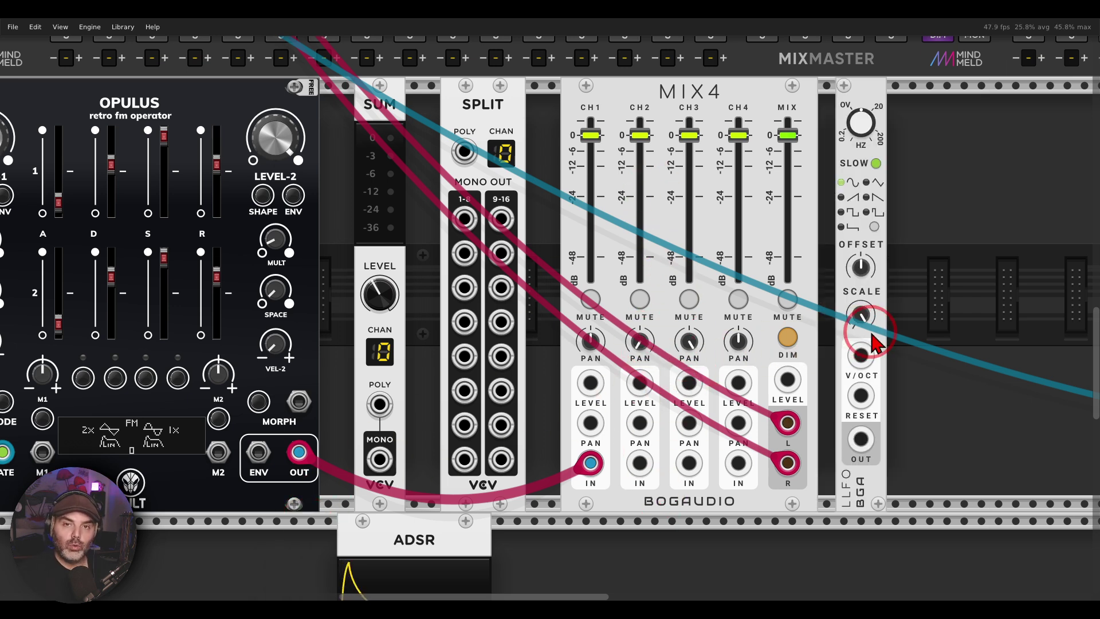
click(859, 440)
drag(860, 440, 740, 428)
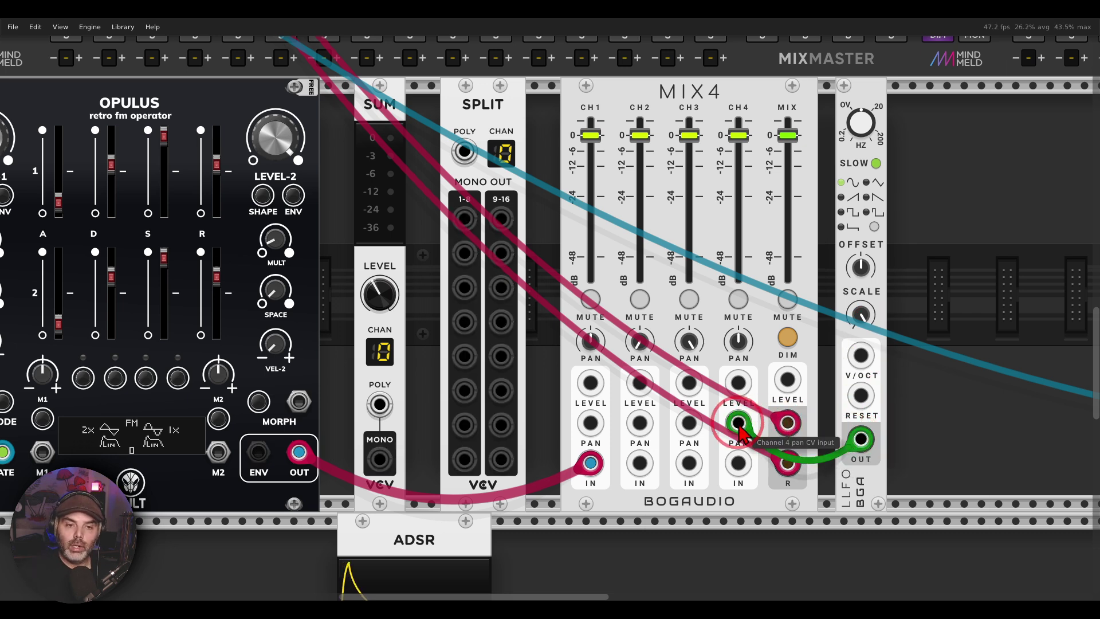
Solo MIX4's channel 4 to hear the modulated panning, and unsolo it again
ctrl+click(739, 299)
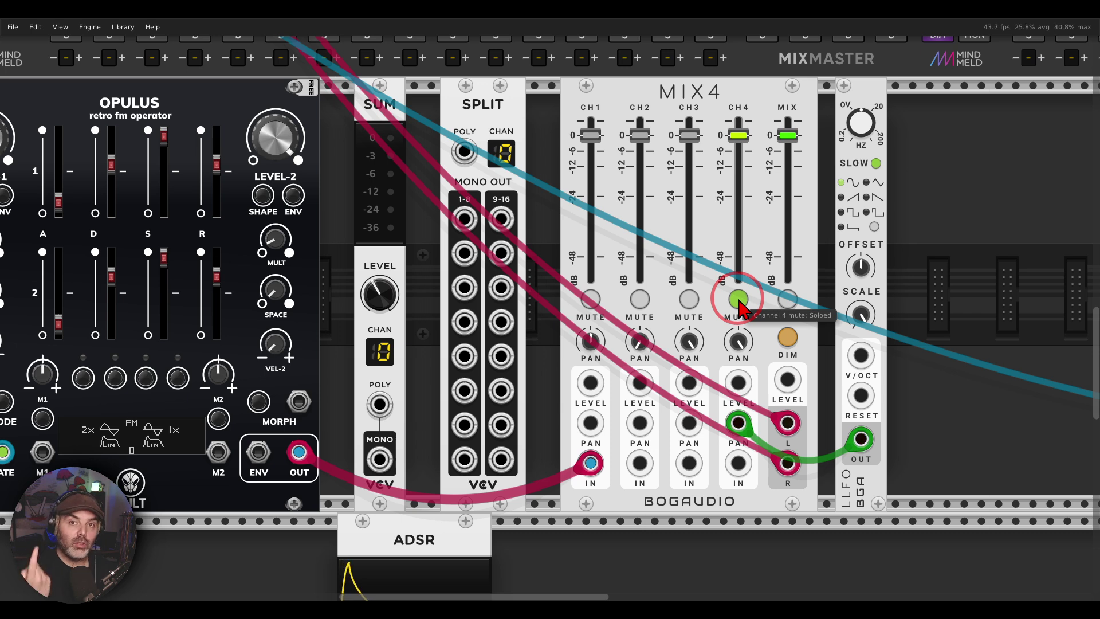
ctrl+click(739, 299)
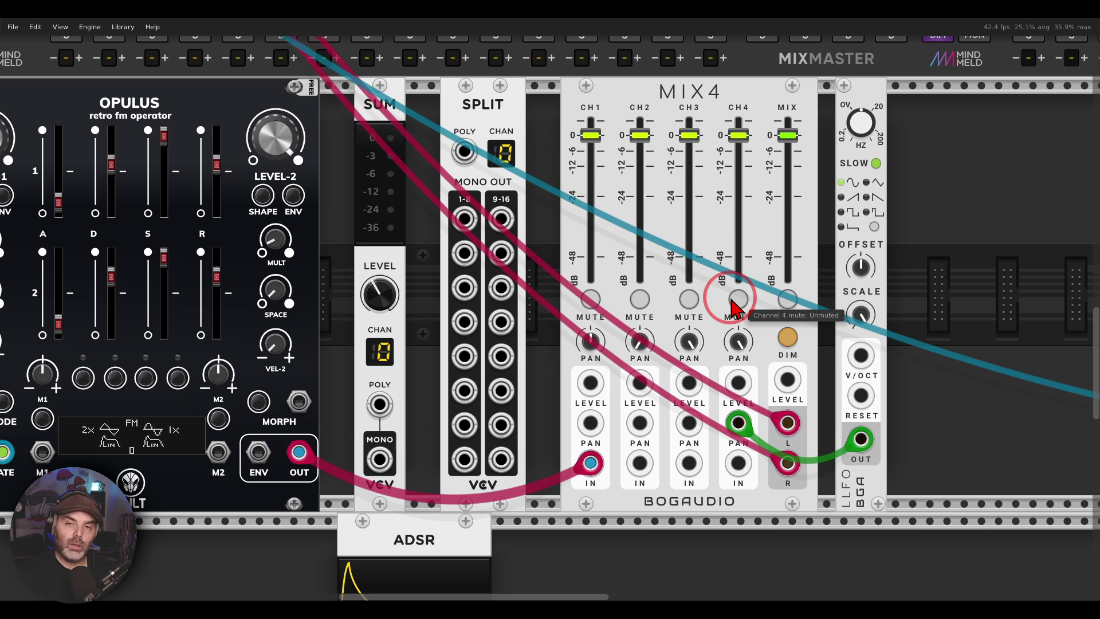
Patch the ADSR's envelope output into MIX4's channel 1 level CV input
scroll(736, 308, down, 5)
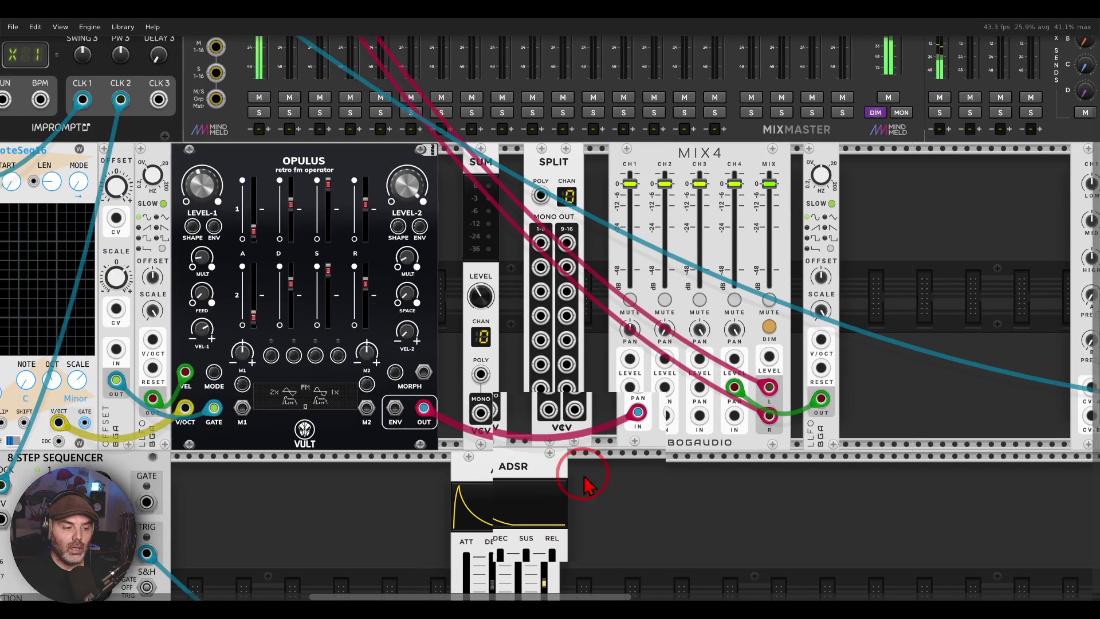
scroll(805, 307, down, 2)
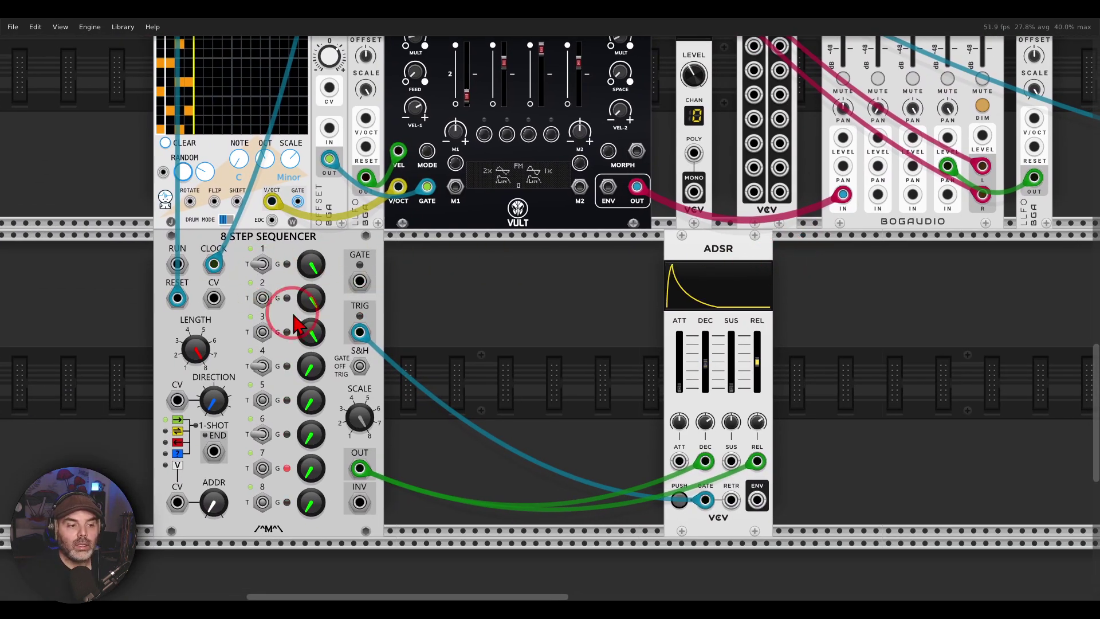
mouse_move(306, 321)
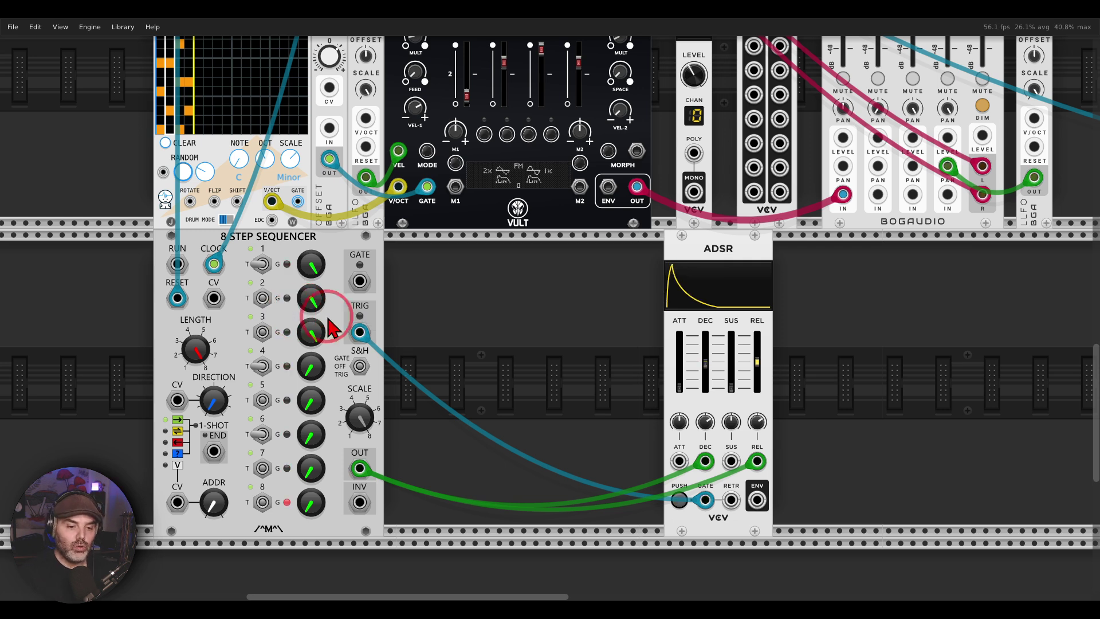
mouse_move(714, 337)
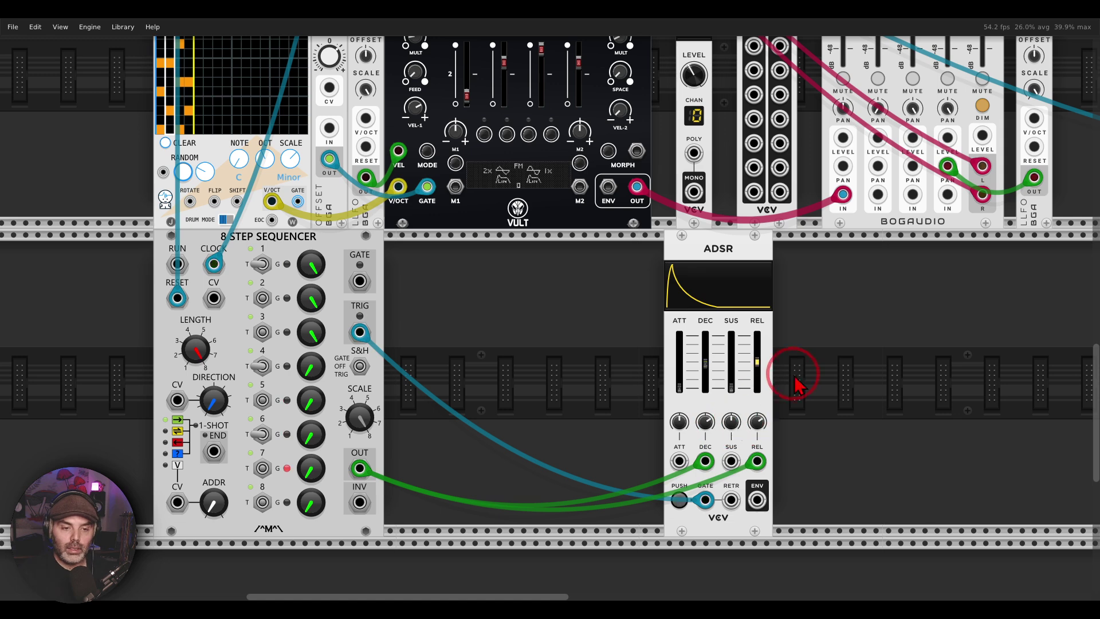
drag(795, 375, 697, 408)
drag(660, 532, 745, 170)
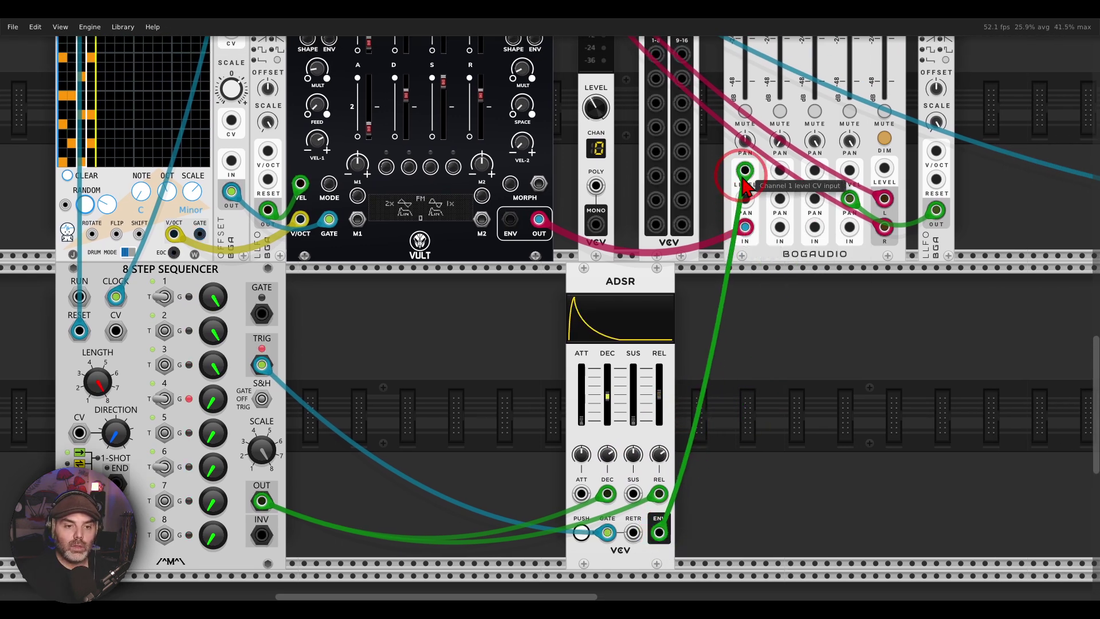
Solo MIX4's channel 1 to hear the envelope-controlled level, and unsolo it again
right_click(747, 114)
drag(786, 257, 656, 394)
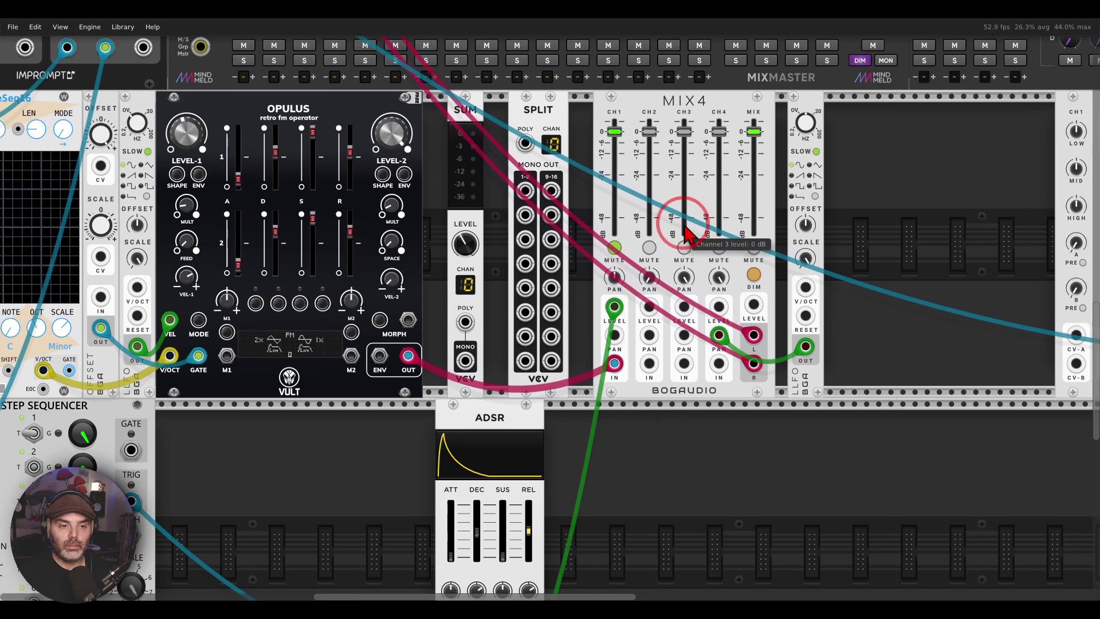
scroll(687, 235, up, 4)
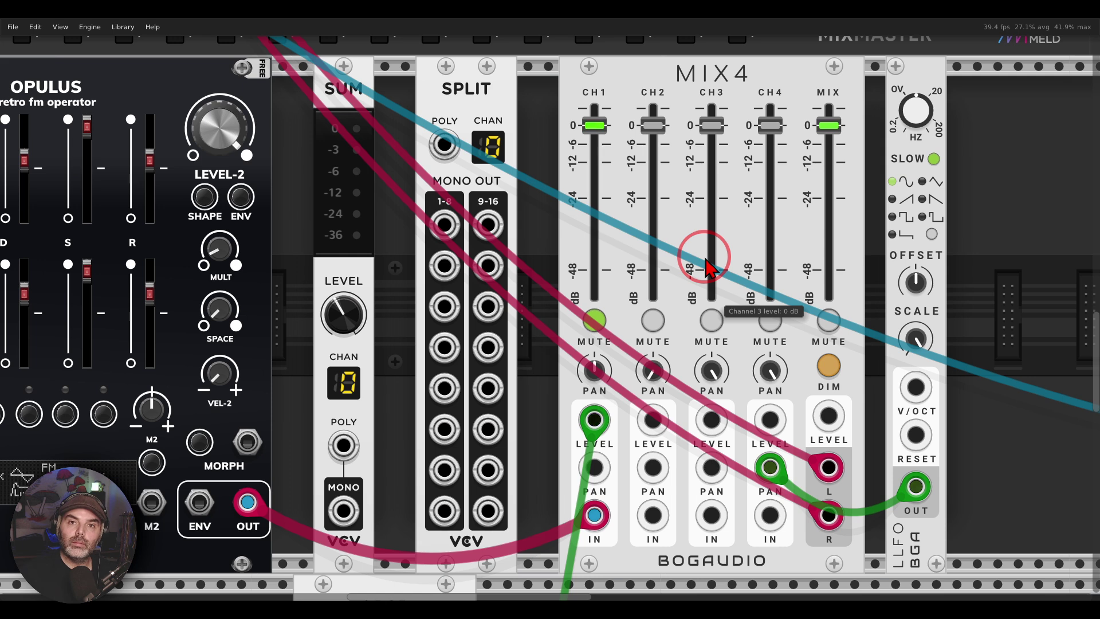
click(600, 325)
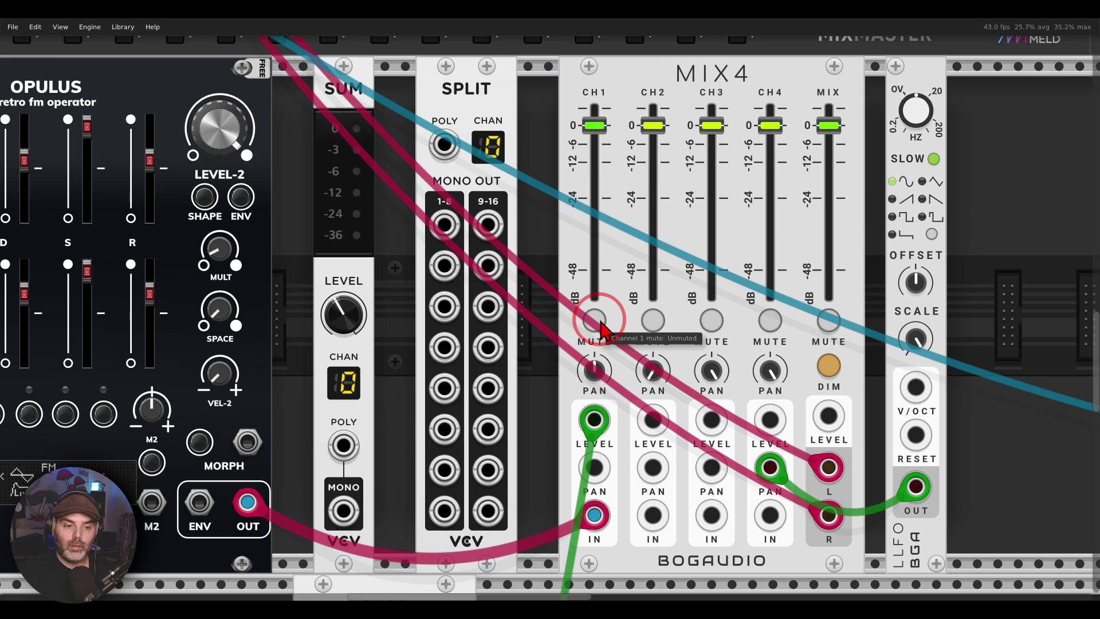
Move the LLFO module out of the way and dock the MIX4X expander directly against MIX4
scroll(650, 319, down, 3)
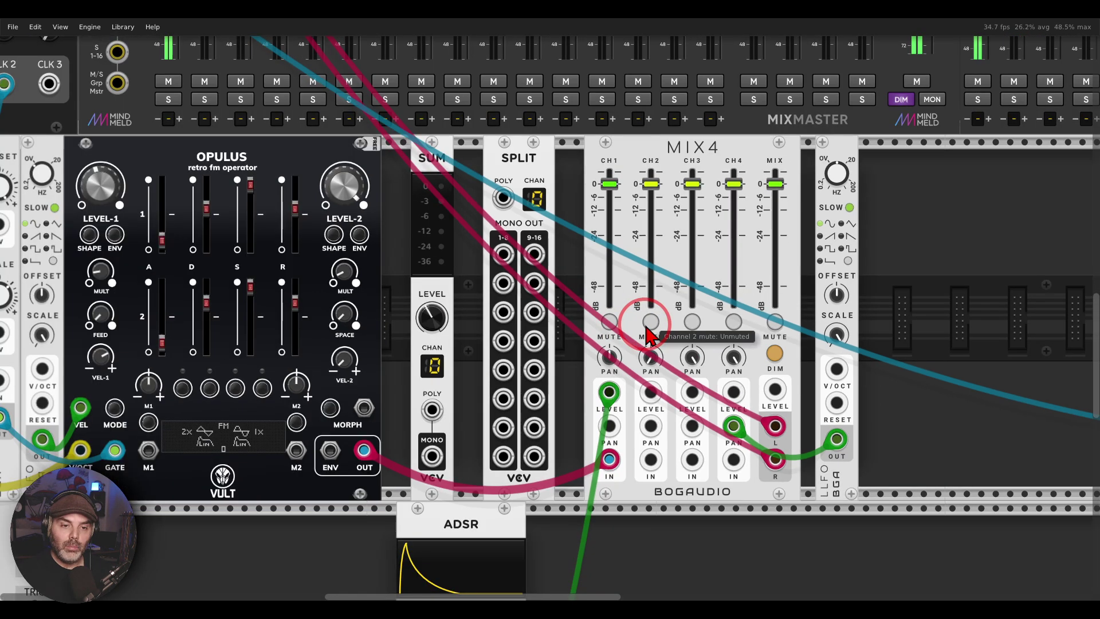
drag(896, 384, 615, 331)
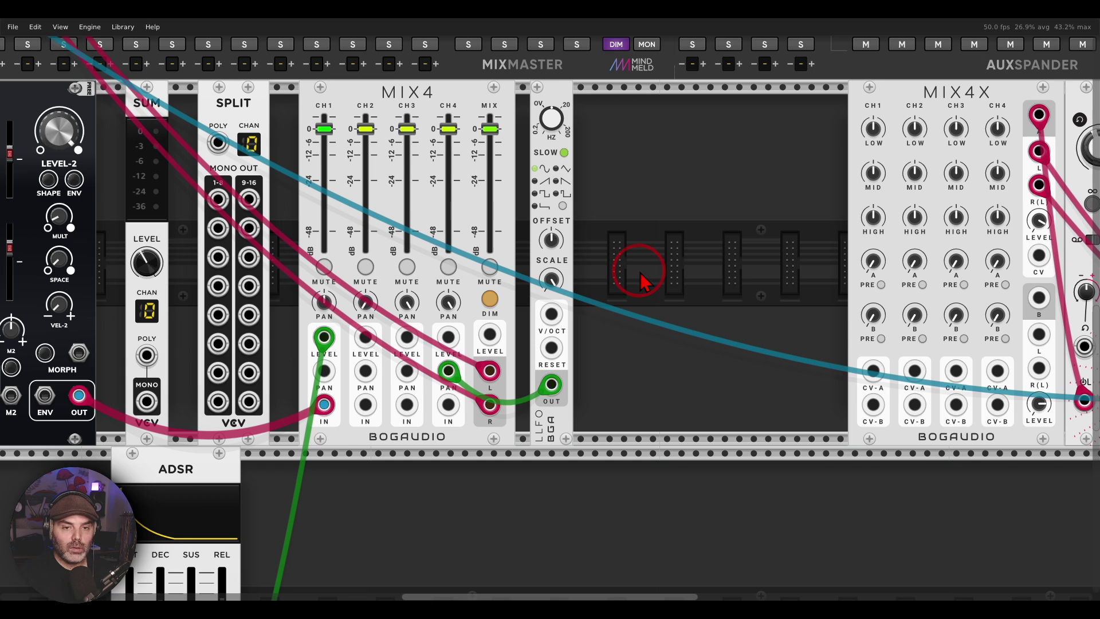
scroll(642, 281, down, 2)
scroll(669, 290, right, 3)
drag(478, 115, 700, 153)
drag(776, 124, 508, 106)
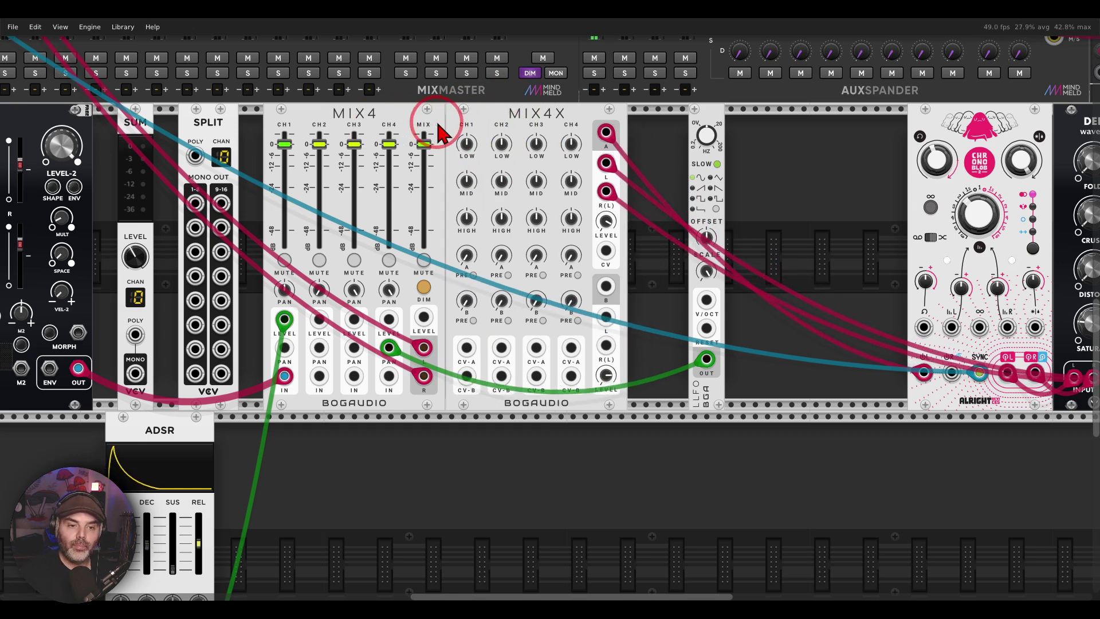
Line up Chronoblob 2 and DEBRIATUS directly after MIX4X, moving the LLFO module beyond them
drag(712, 128, 897, 130)
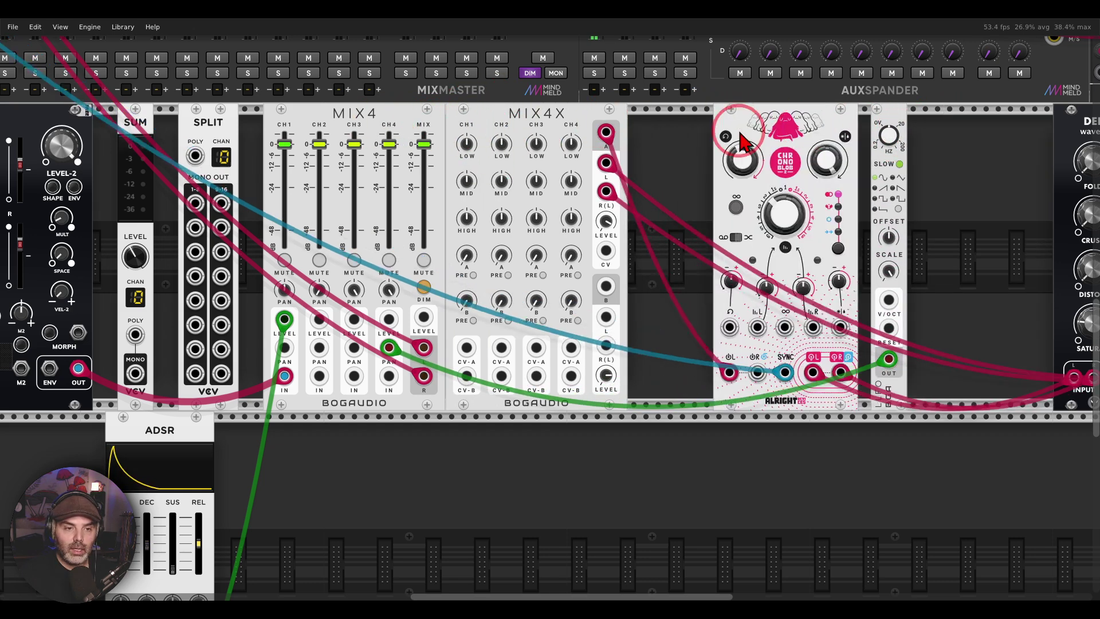
drag(721, 134, 660, 144)
drag(882, 133, 992, 133)
drag(1061, 147, 780, 152)
drag(912, 164, 977, 167)
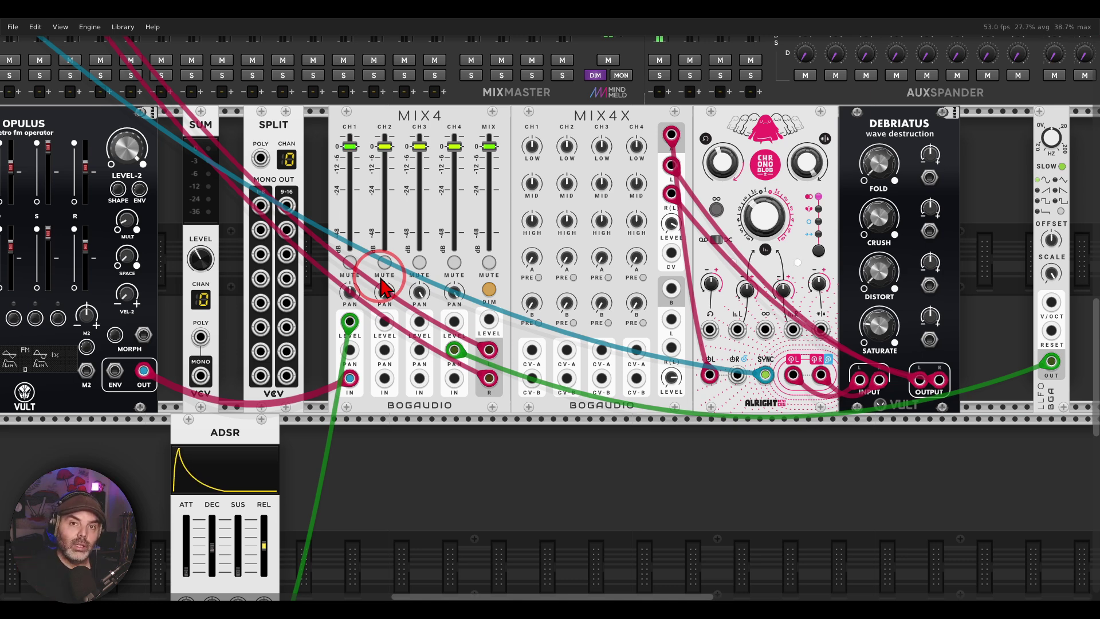
Solo MIX4's channel 1 and raise its A send on MIX4X
scroll(383, 287, up, 5)
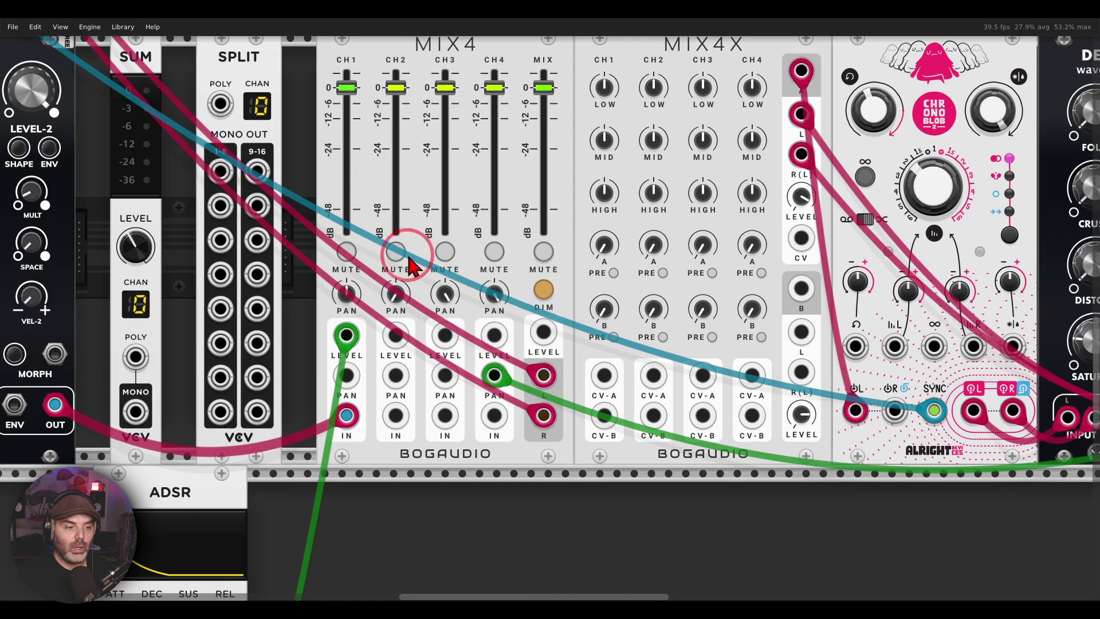
ctrl+click(346, 251)
drag(600, 247, 604, 161)
drag(607, 244, 596, 170)
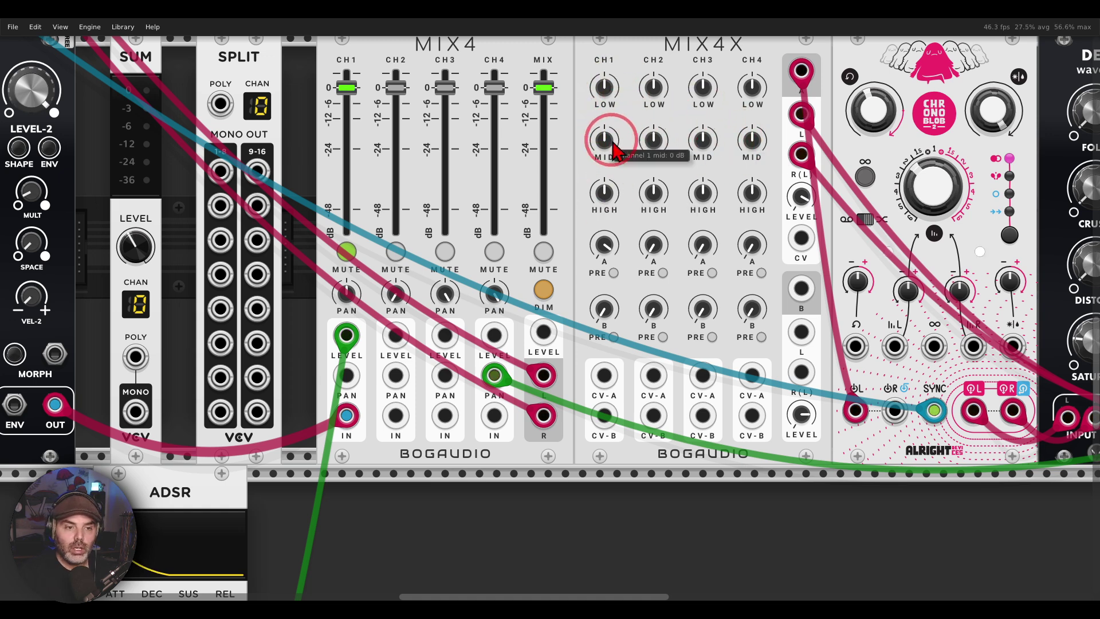
Raise channel 1's mid and high EQ on MIX4X and unsolo the channel on MIX4
drag(606, 148, 602, 115)
drag(604, 192, 594, 118)
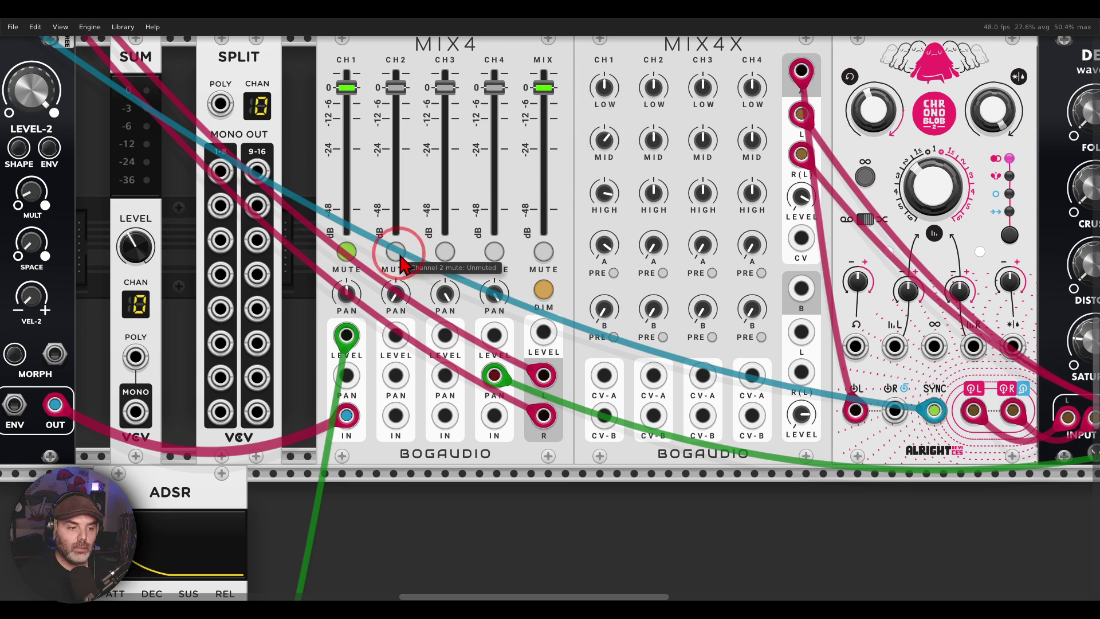
click(347, 251)
Adjust MIX4X's EQ: raise channel 1 low, channel 2 mid and the channel 3 and 4 highs; lower the channel 2 and 3 lows
drag(614, 91, 600, 35)
drag(652, 139, 651, 120)
drag(652, 90, 651, 109)
drag(701, 87, 701, 143)
drag(701, 195, 702, 160)
drag(752, 194, 749, 157)
double_click(702, 244)
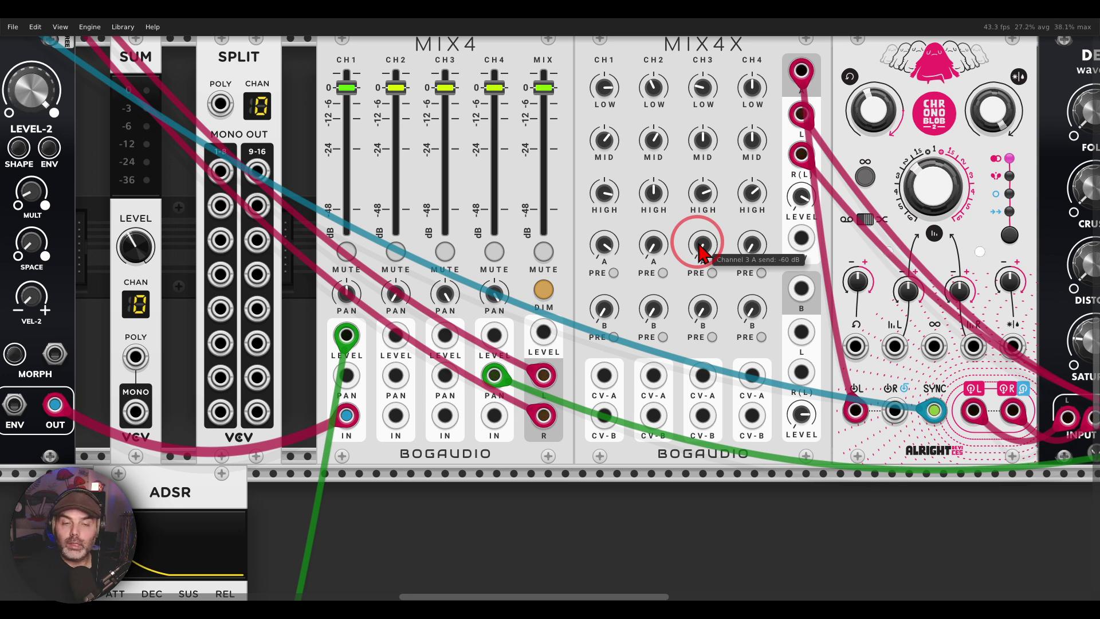
click(658, 243)
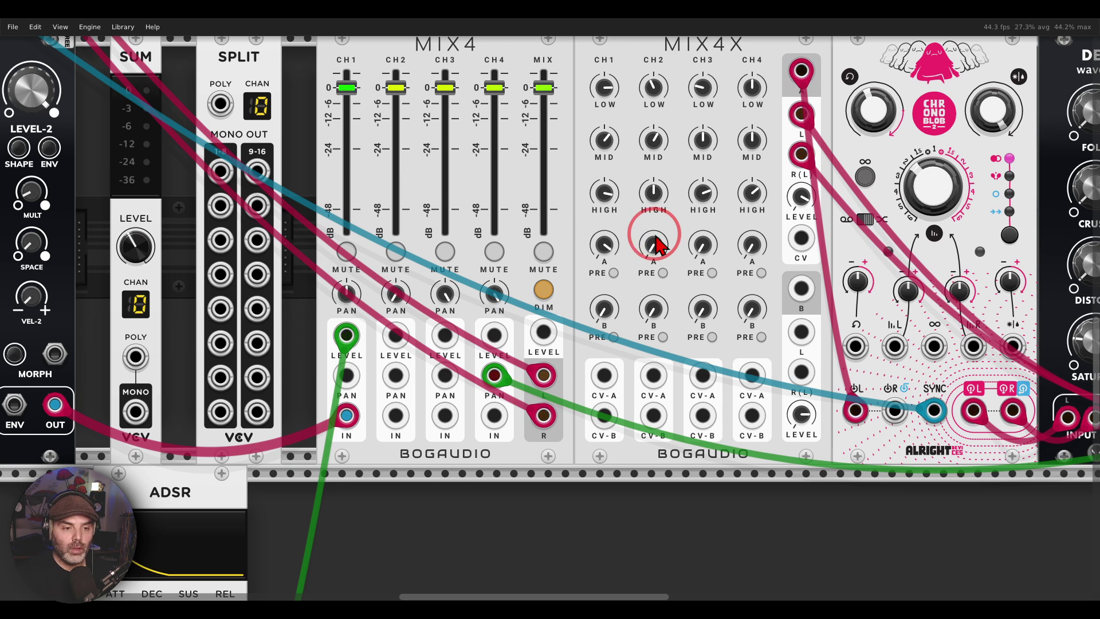
Patch the BASAL oscillator's output into MIX8's channel 1 input and set MIX8's input 1 poly spread to Channels 1-8
scroll(658, 244, down, 3)
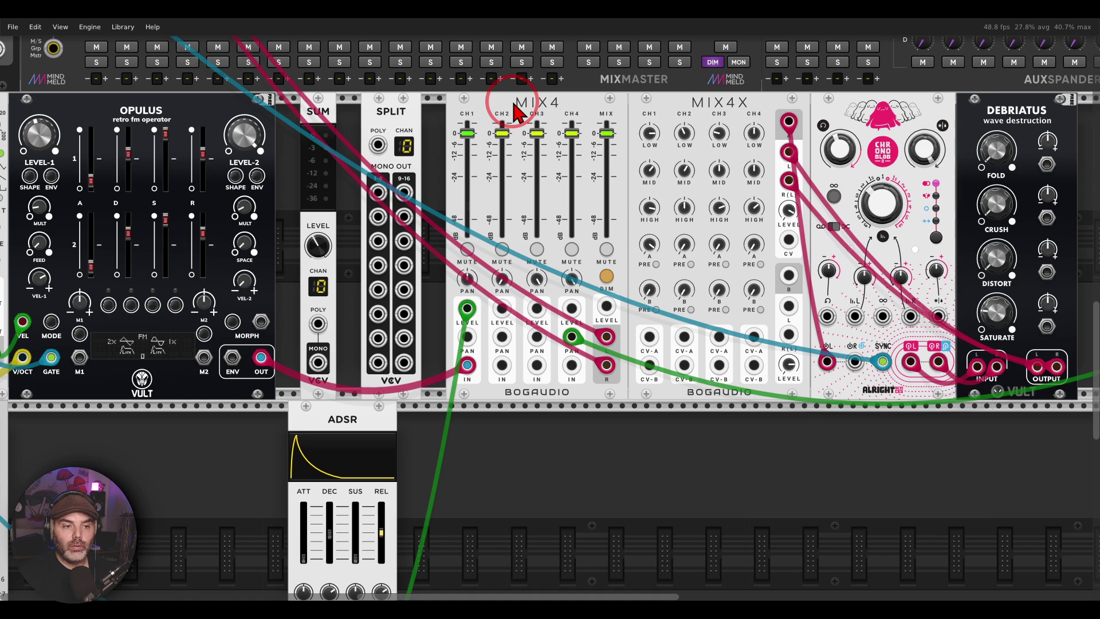
drag(514, 105, 786, 460)
scroll(394, 304, up, 7)
drag(324, 217, 445, 325)
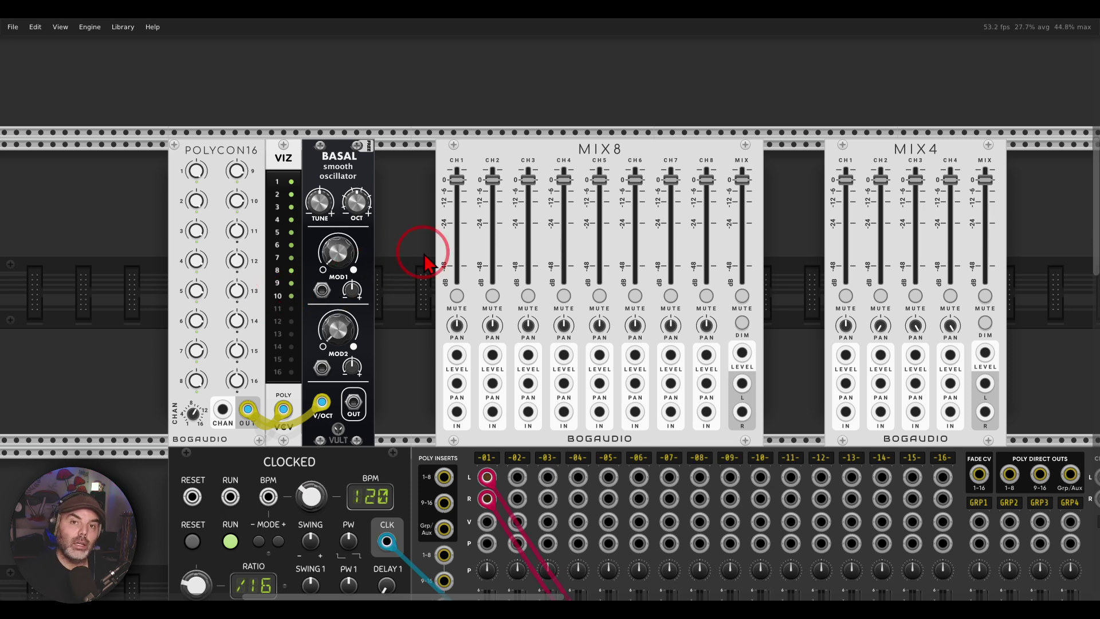
drag(353, 401, 456, 411)
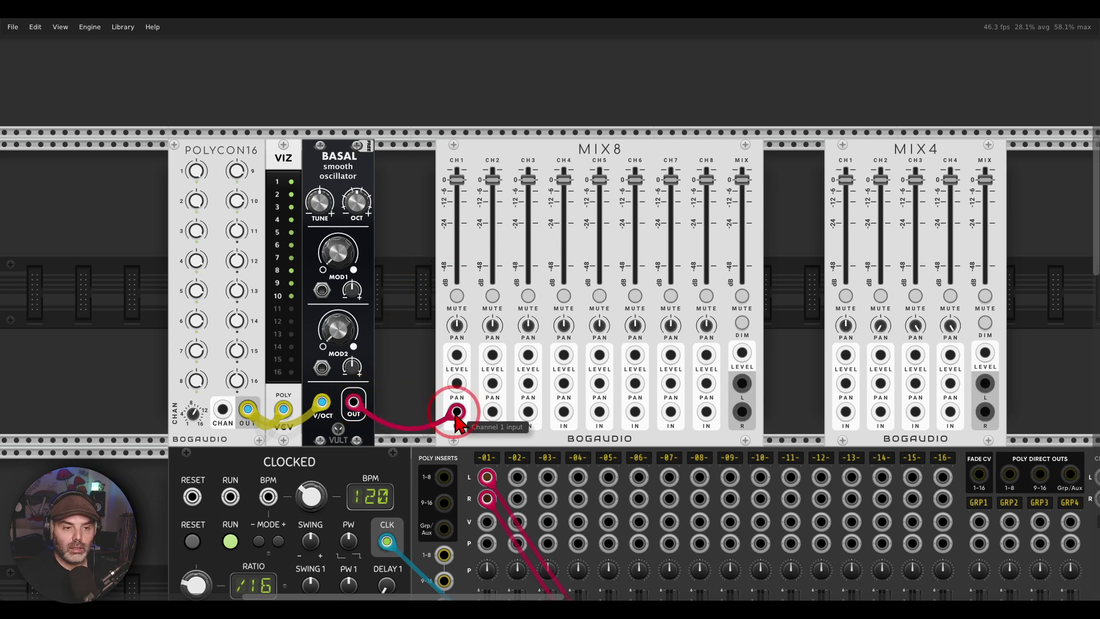
right_click(552, 154)
mouse_move(591, 336)
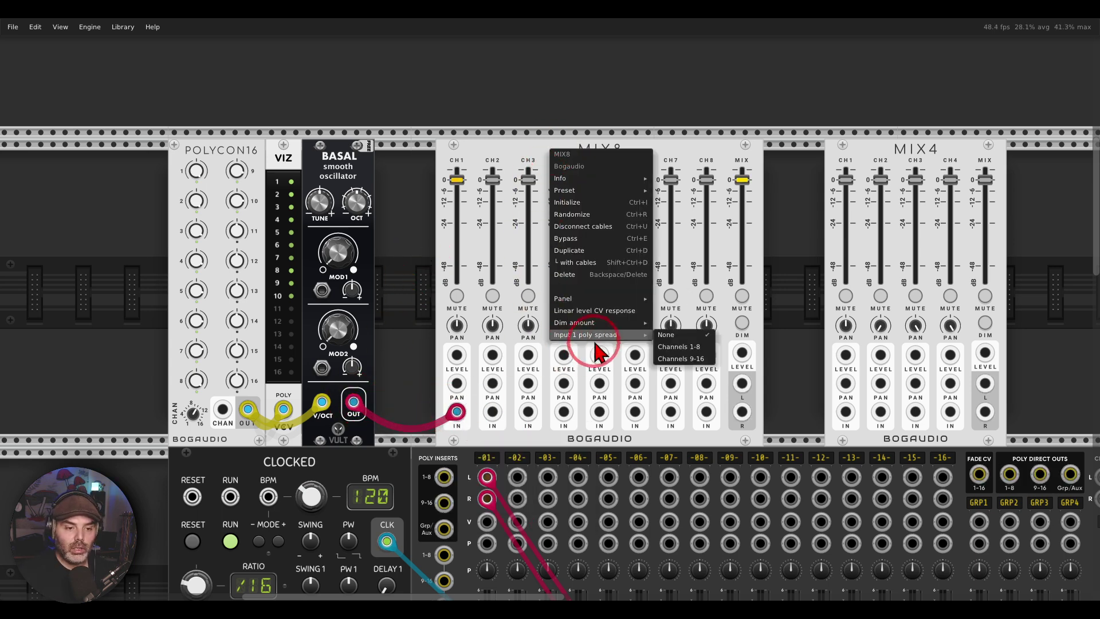
click(682, 348)
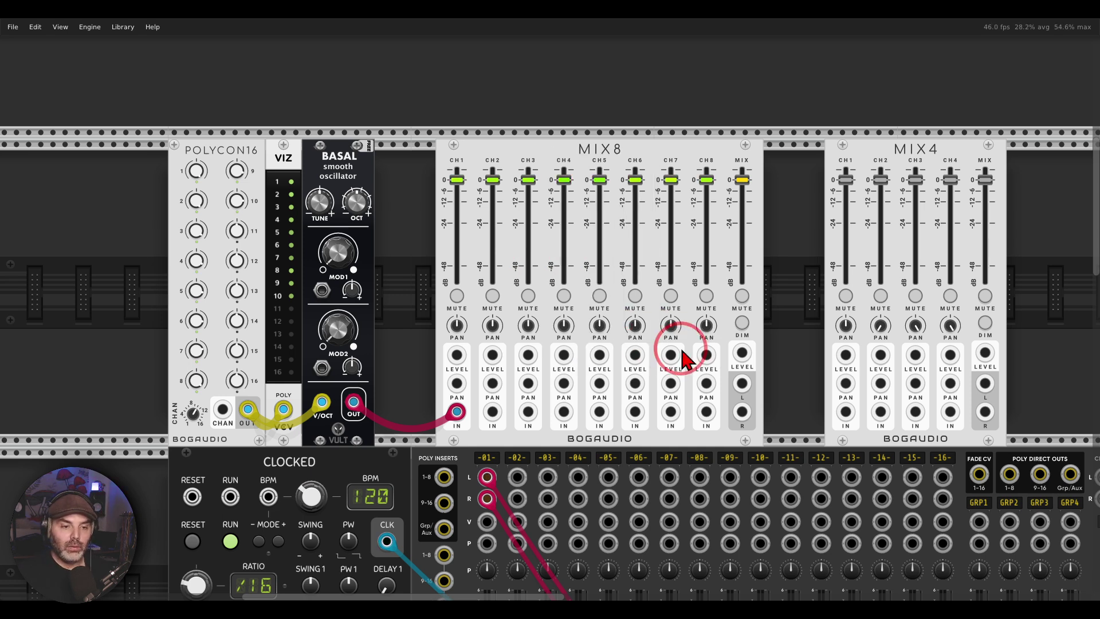
Patch BASAL's output into the separate MIX4's channel 1 input as well and set that mixer's input 1 poly spread to Channels 9-12
mouse_move(462, 411)
drag(462, 411, 846, 412)
scroll(717, 386, right, 3)
right_click(781, 164)
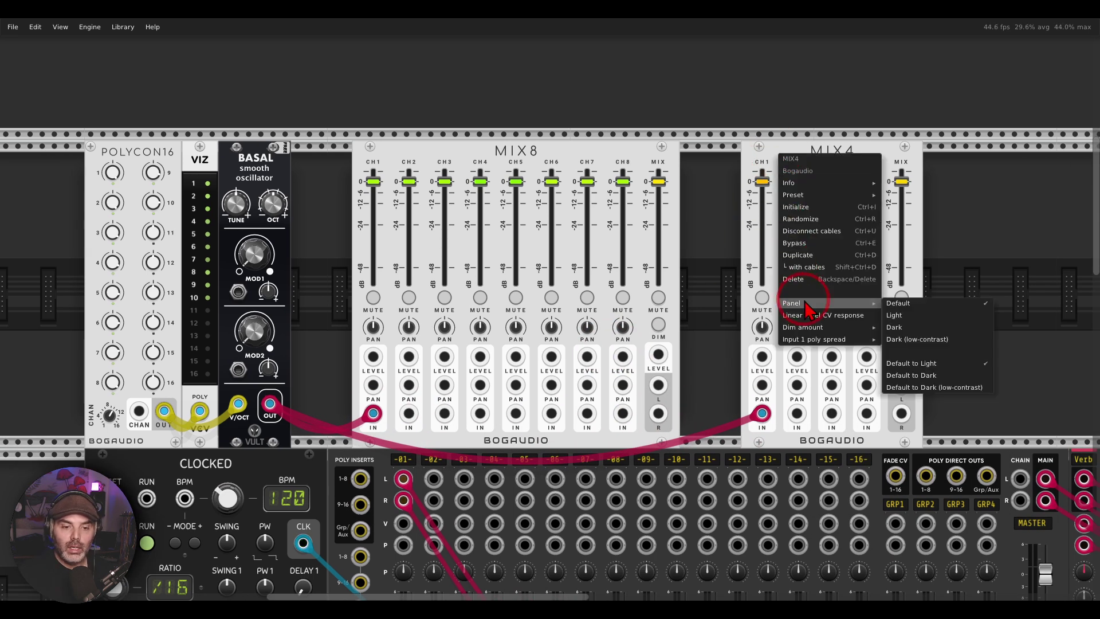
mouse_move(814, 339)
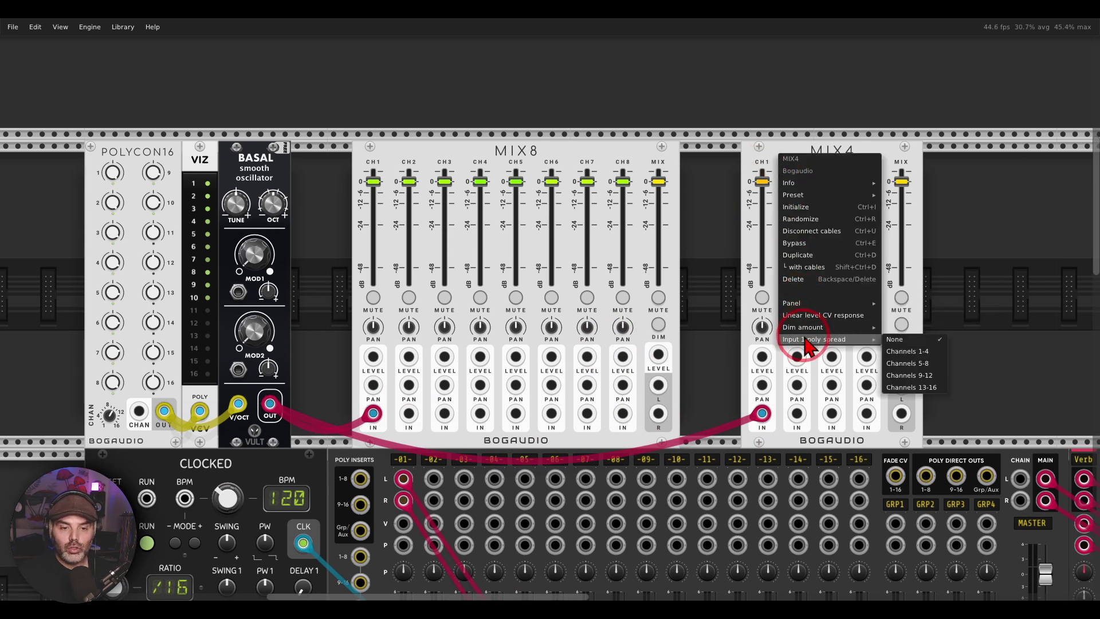
click(912, 376)
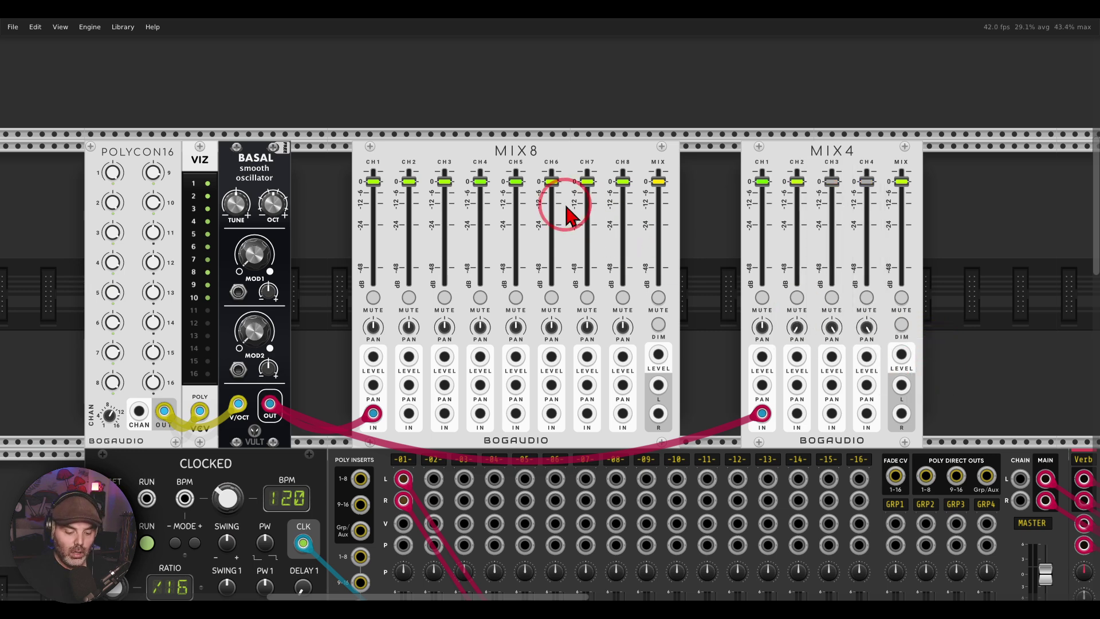
drag(561, 154, 525, 97)
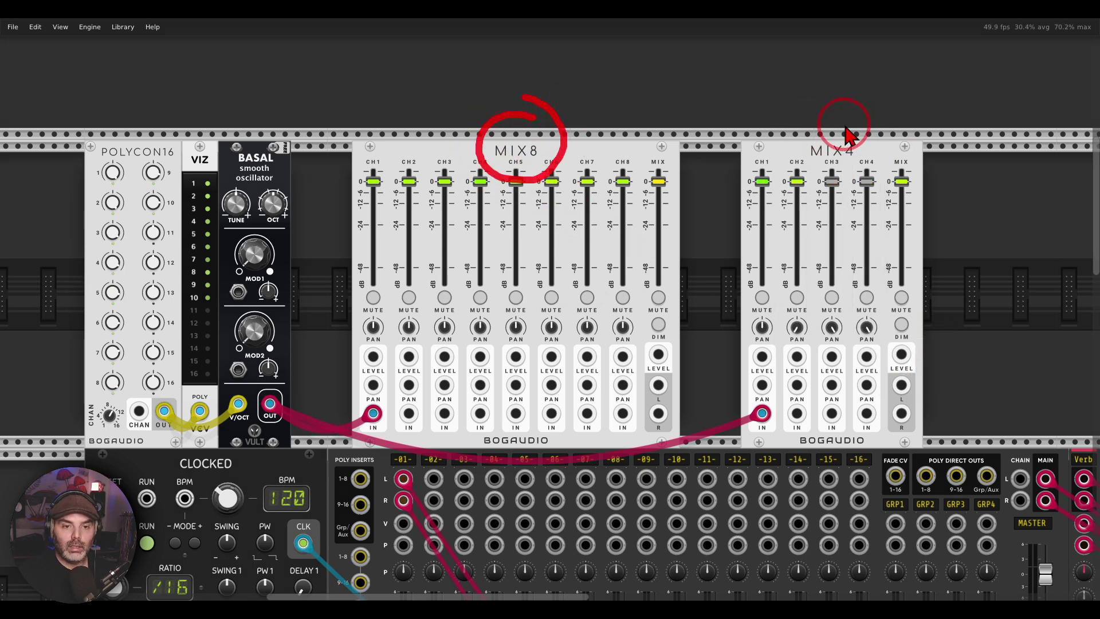
mouse_move(839, 124)
mouse_down()
mouse_move(794, 160)
mouse_move(863, 141)
mouse_move(830, 115)
mouse_up()
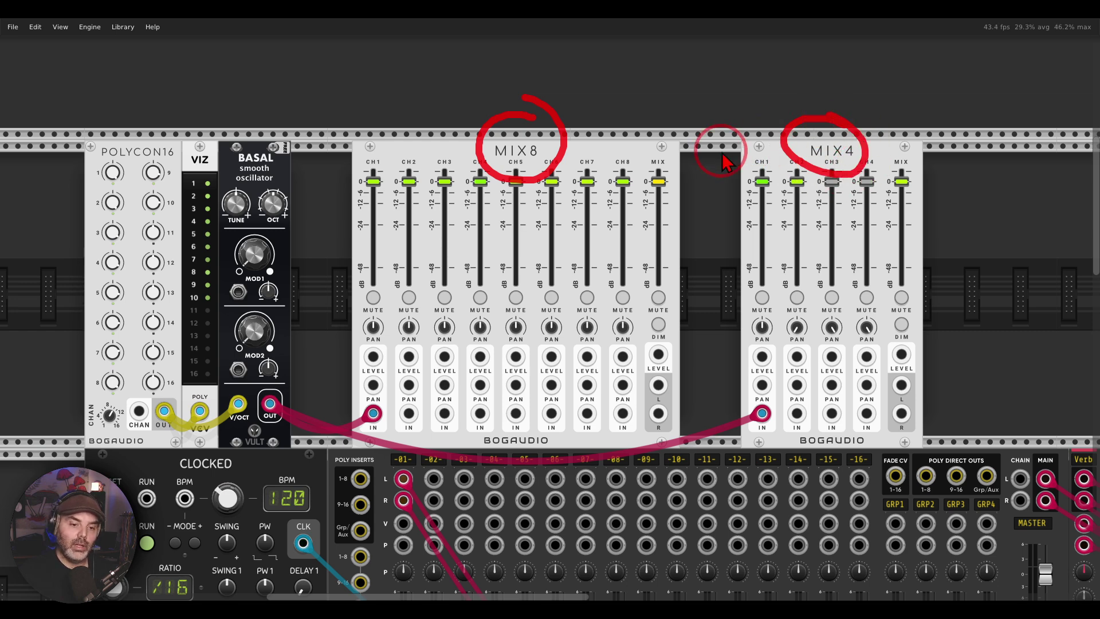
key(Escape)
mouse_move(684, 158)
mouse_down()
mouse_move(515, 226)
mouse_move(685, 157)
mouse_up()
mouse_move(756, 162)
mouse_down()
mouse_move(813, 184)
mouse_move(755, 184)
mouse_up()
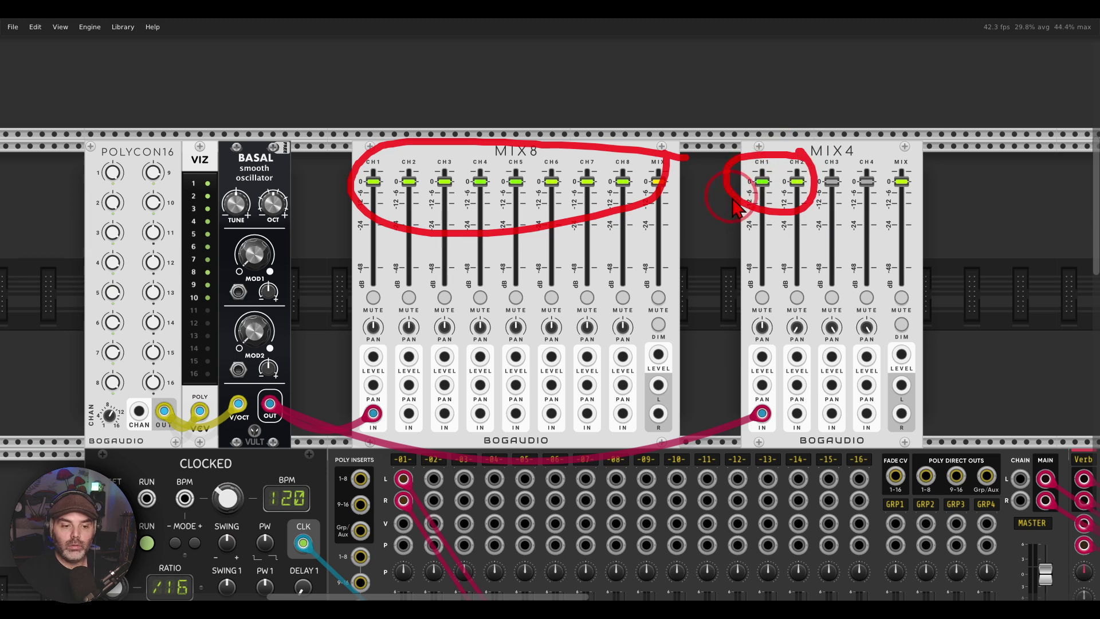